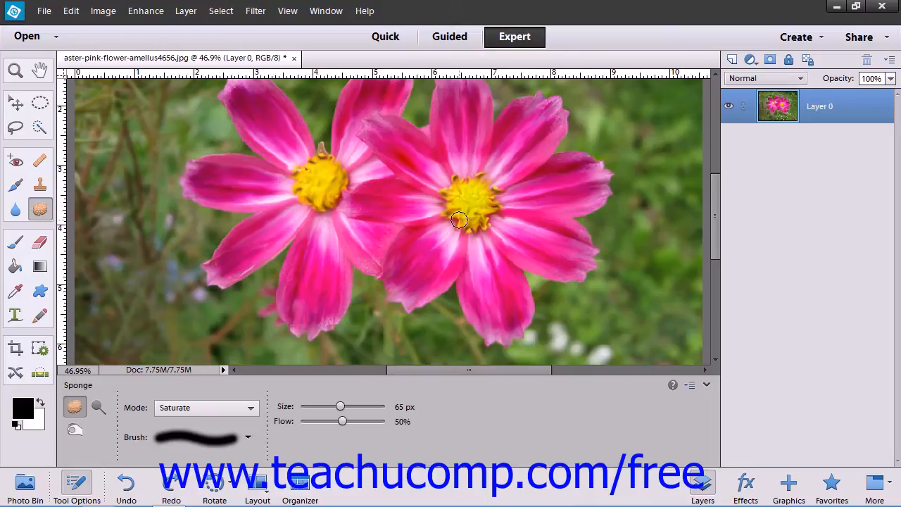
# Show the Effects panel and browse its Distort and Texture filters, ending on the Artistic category
pyautogui.click(247, 11)
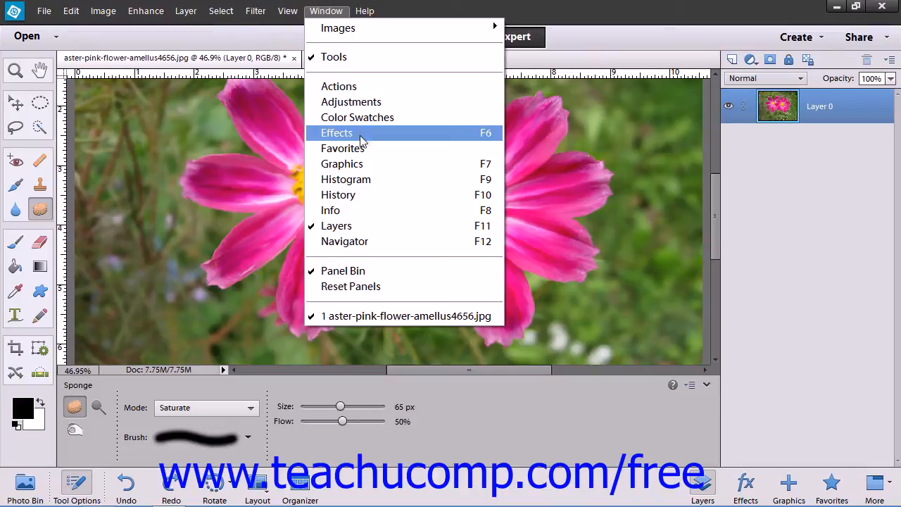
pyautogui.click(338, 132)
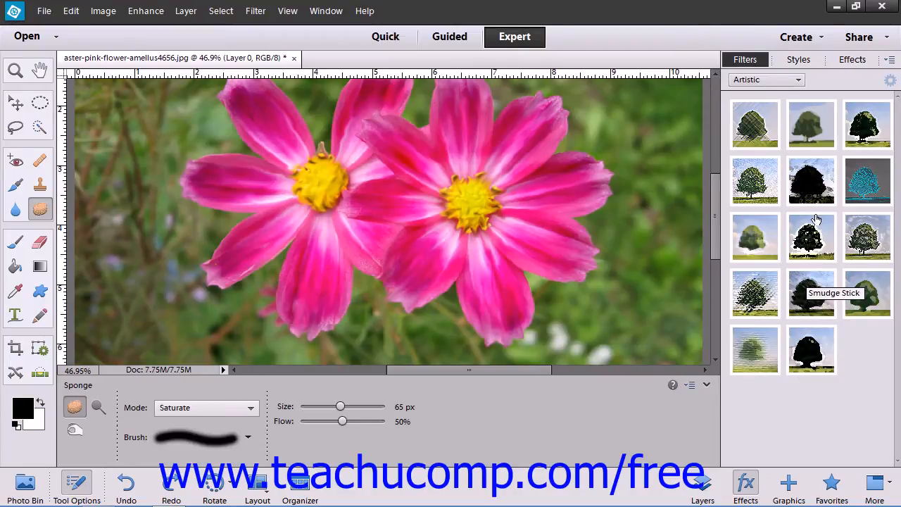
pyautogui.click(796, 81)
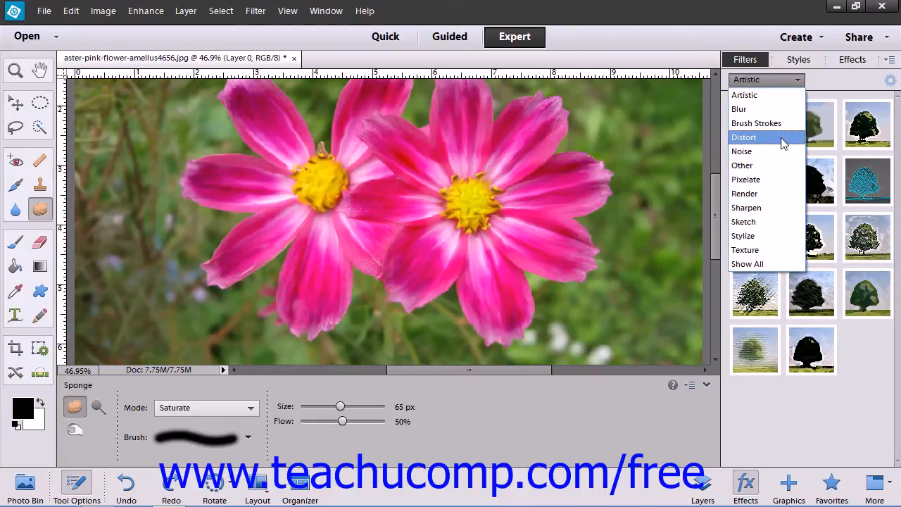
pyautogui.click(783, 137)
pyautogui.click(785, 79)
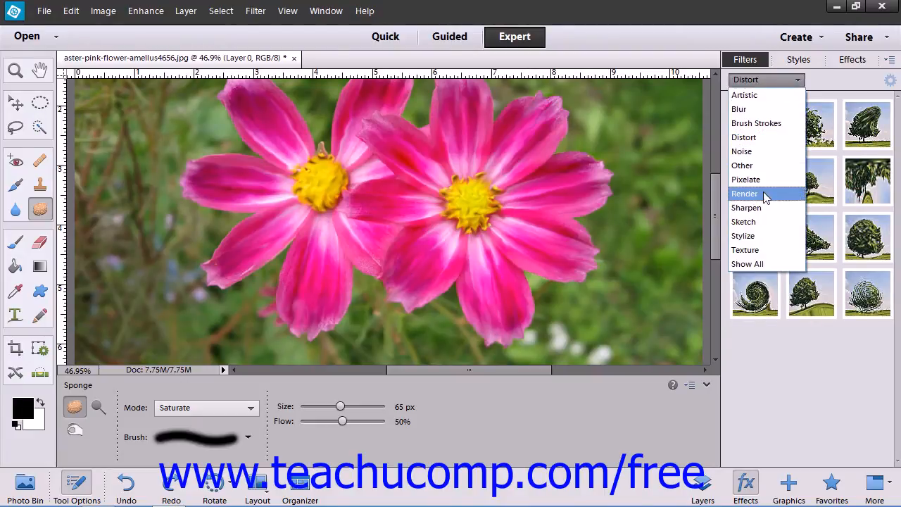
pyautogui.click(760, 250)
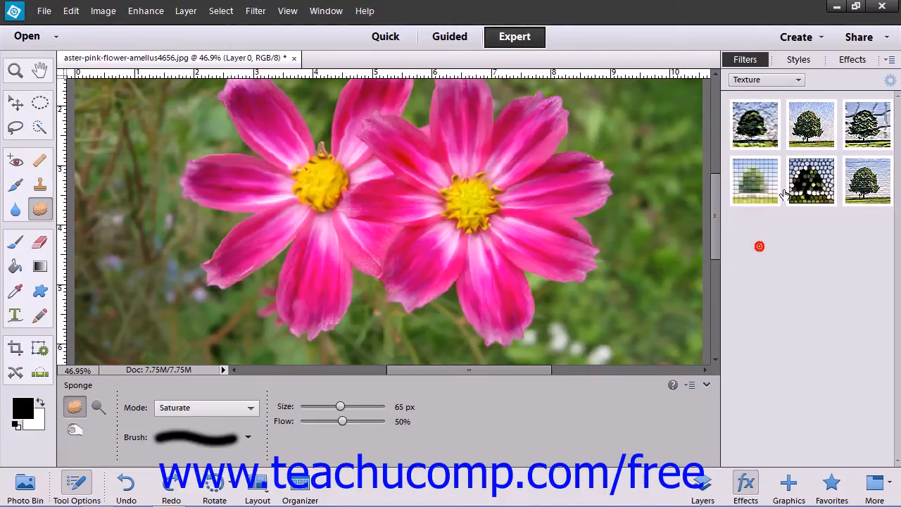
pyautogui.click(778, 83)
pyautogui.click(769, 99)
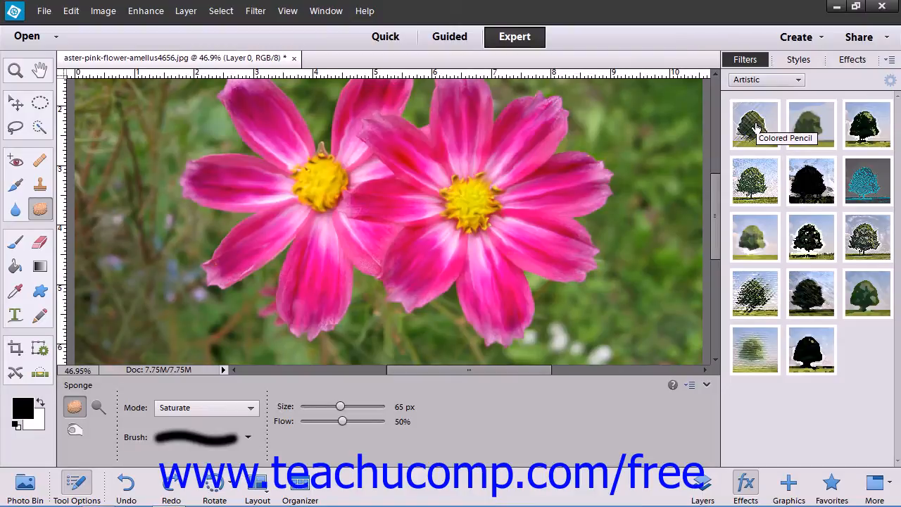
# Try the Colored Pencil and Smudge Stick filters on the flower image, undoing each one
pyautogui.click(756, 128)
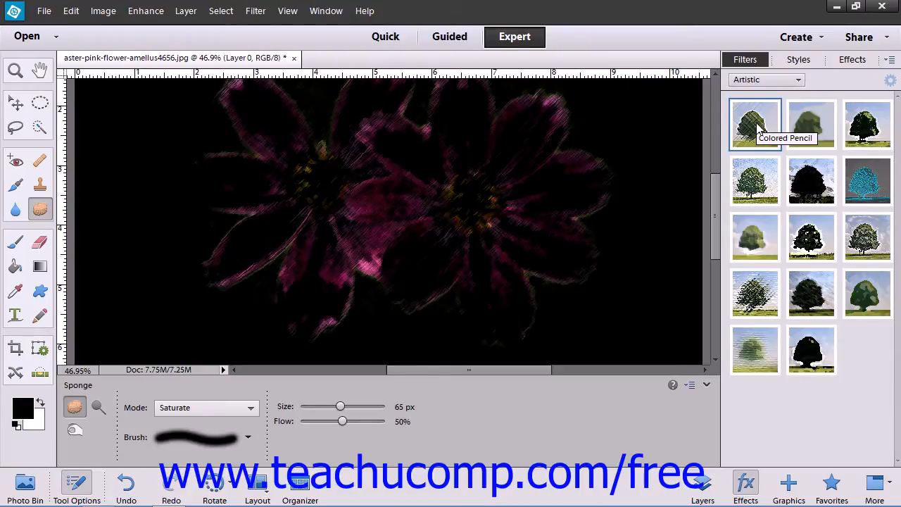
pyautogui.hotkey('ctrl', 'z')
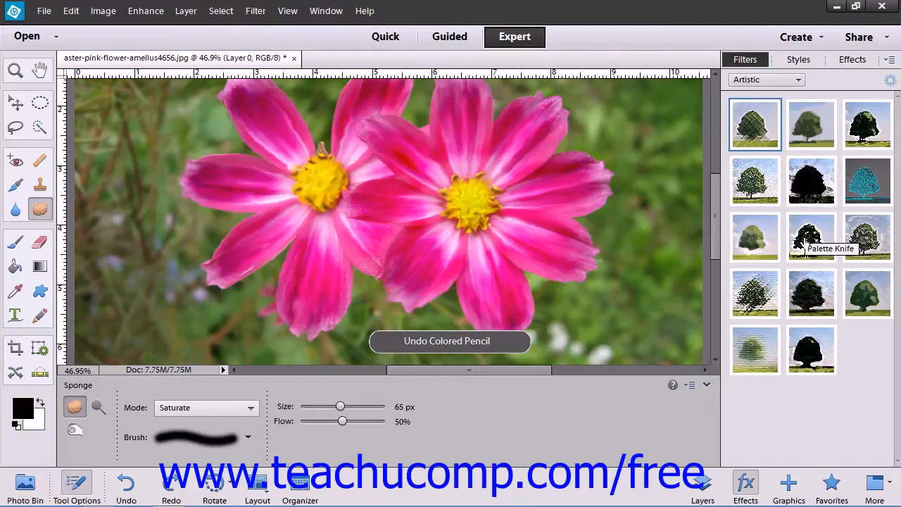
pyautogui.click(807, 300)
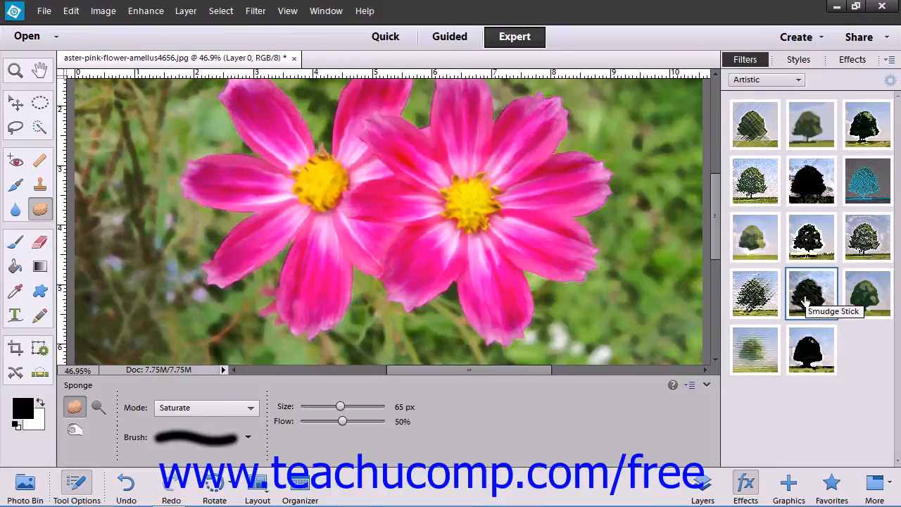
pyautogui.hotkey('ctrl', 'z')
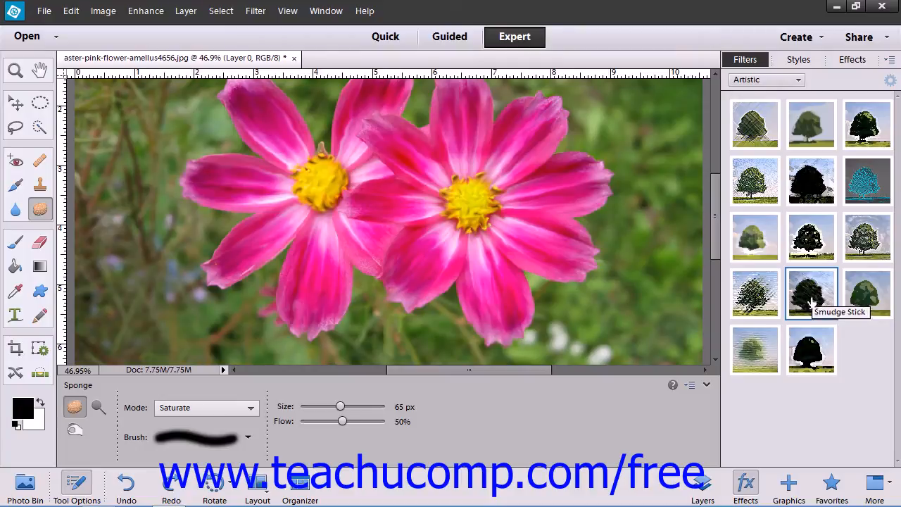
# Open the Filter Gallery for the flower image, check the preview zoom levels, and expand the Artistic filters
pyautogui.click(259, 10)
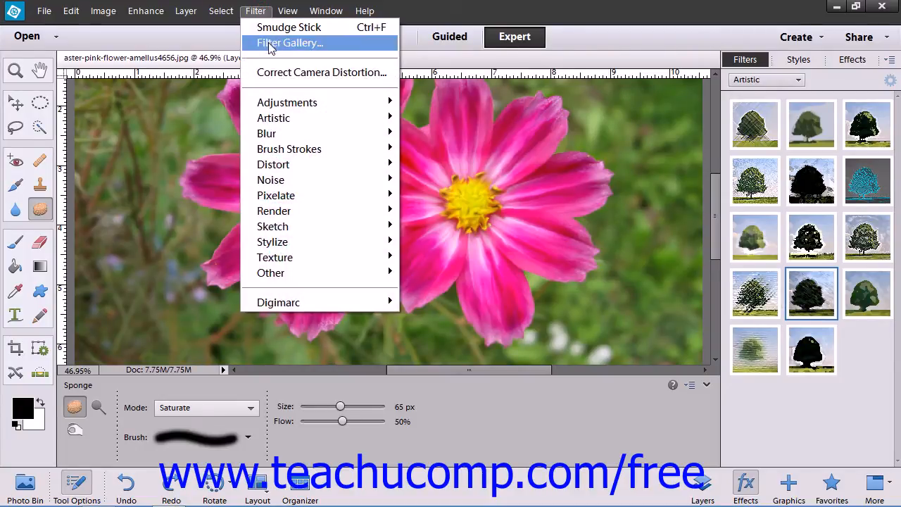
pyautogui.click(269, 44)
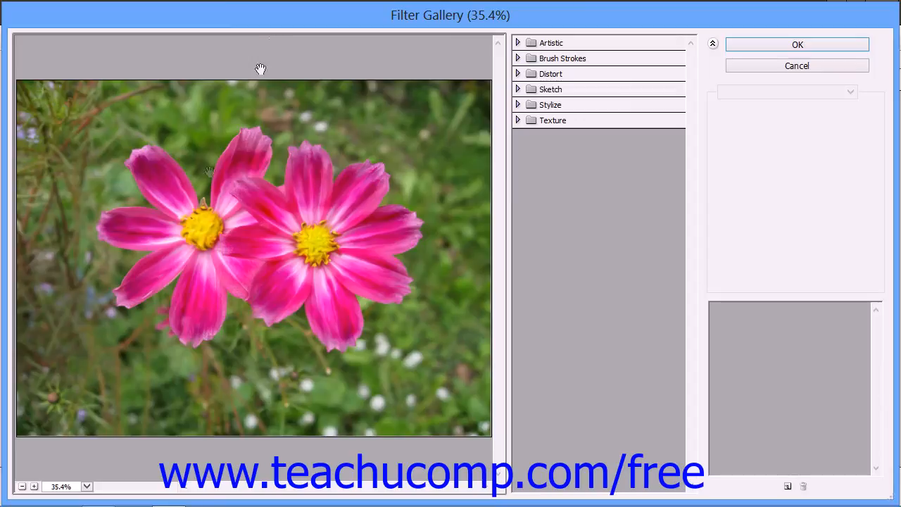
pyautogui.click(87, 487)
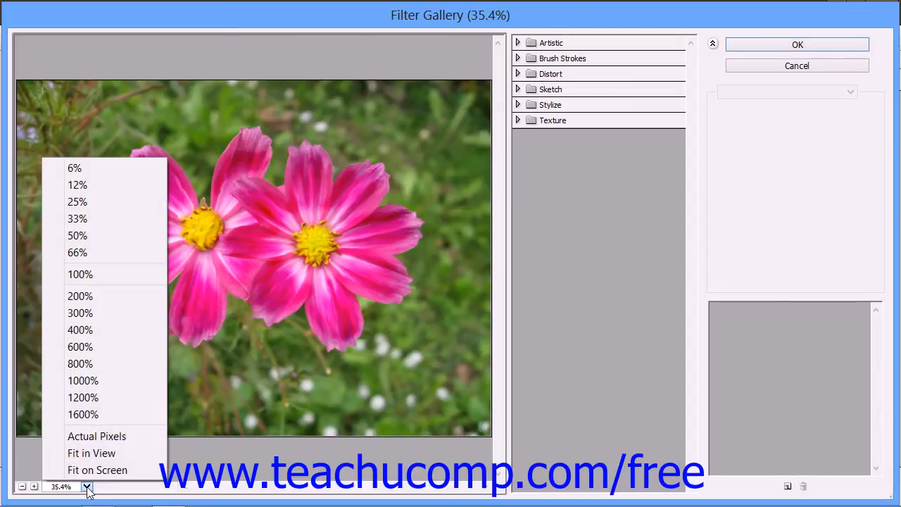
pyautogui.click(87, 486)
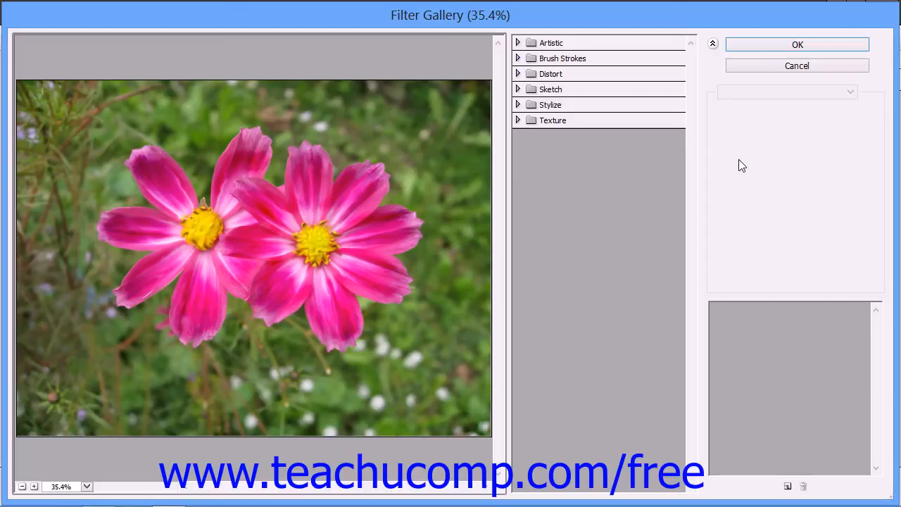
pyautogui.click(518, 43)
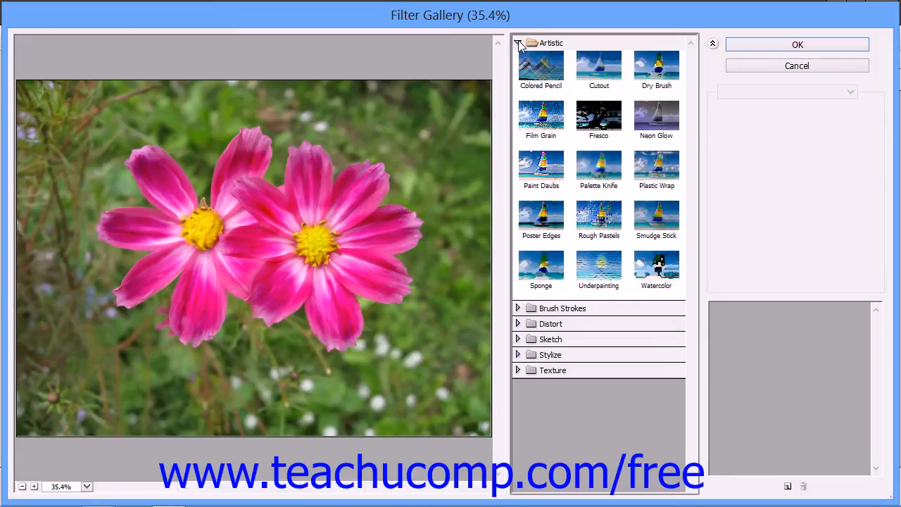
# Preview the Colored Pencil filter with a Pencil Width of 11
pyautogui.click(543, 70)
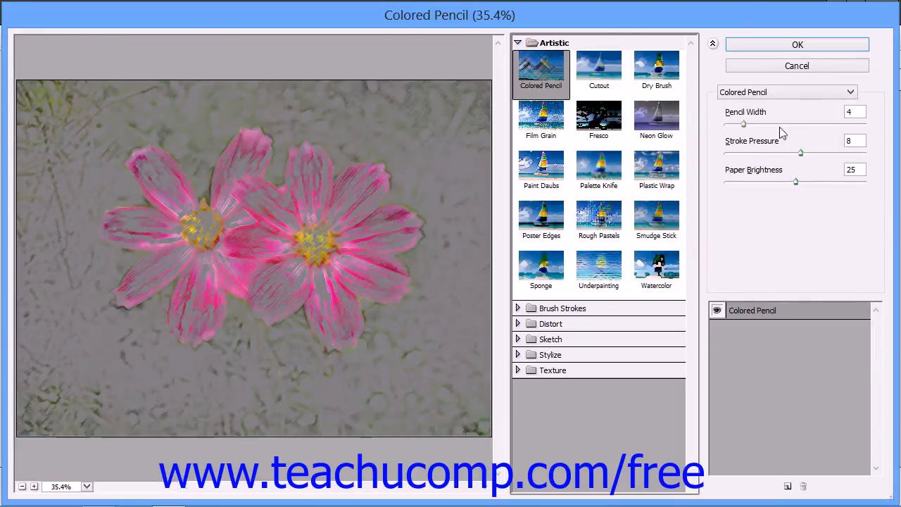
pyautogui.click(744, 125)
pyautogui.moveTo(752, 130); pyautogui.dragTo(769, 133)
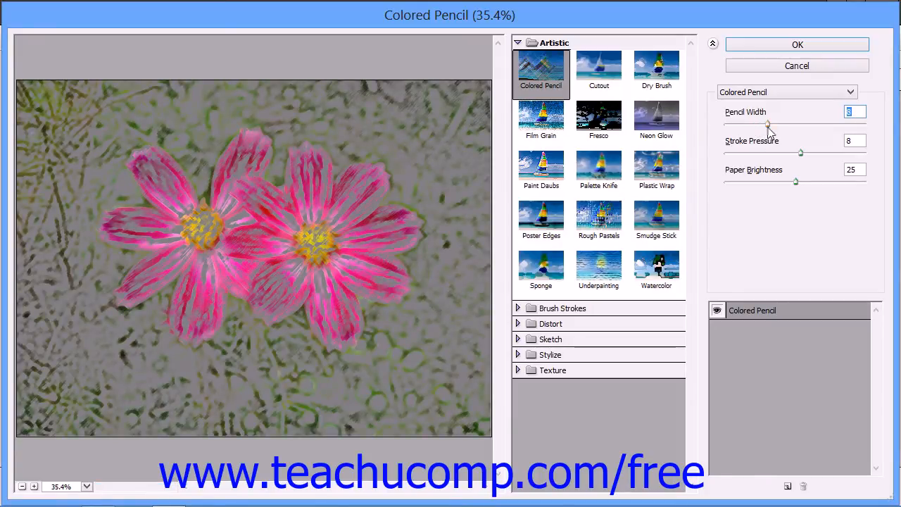
pyautogui.moveTo(770, 127); pyautogui.dragTo(788, 127)
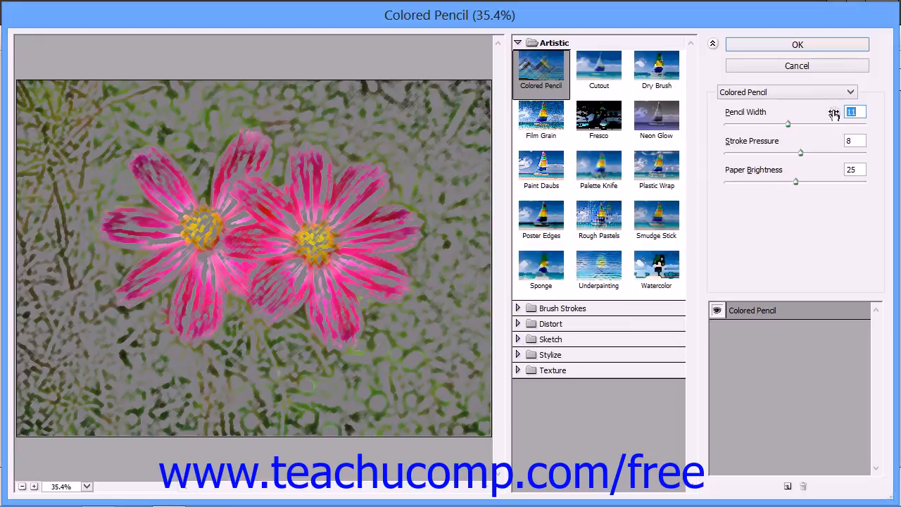
# Switch the effect layer's filter to Fresco and set its Brush Size to 3
pyautogui.click(850, 91)
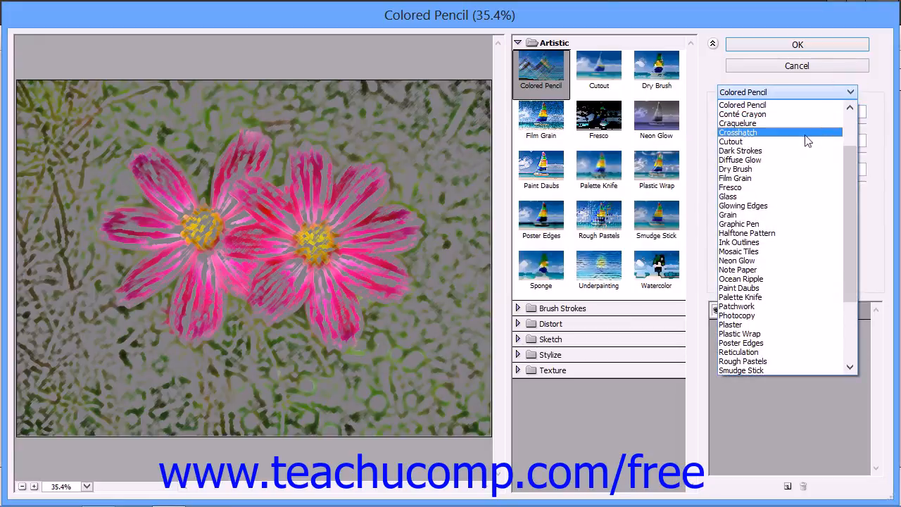
pyautogui.click(802, 188)
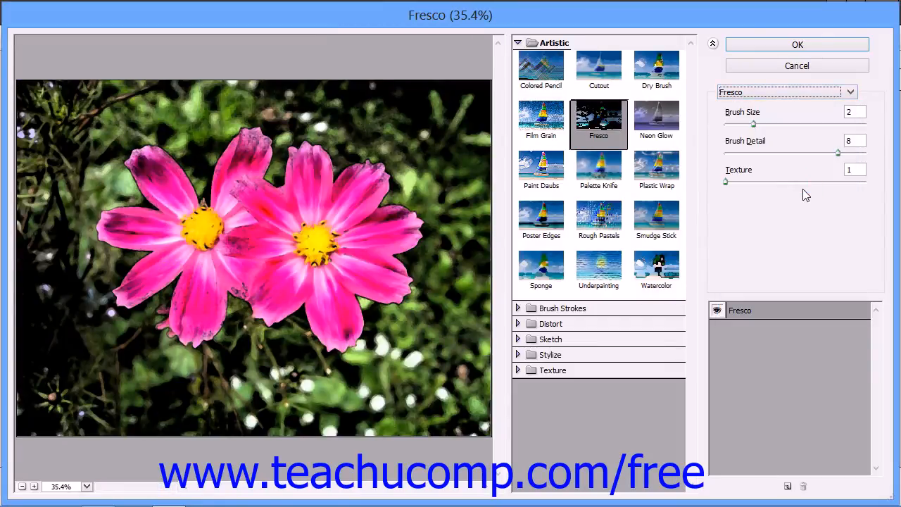
pyautogui.moveTo(754, 125); pyautogui.dragTo(764, 126)
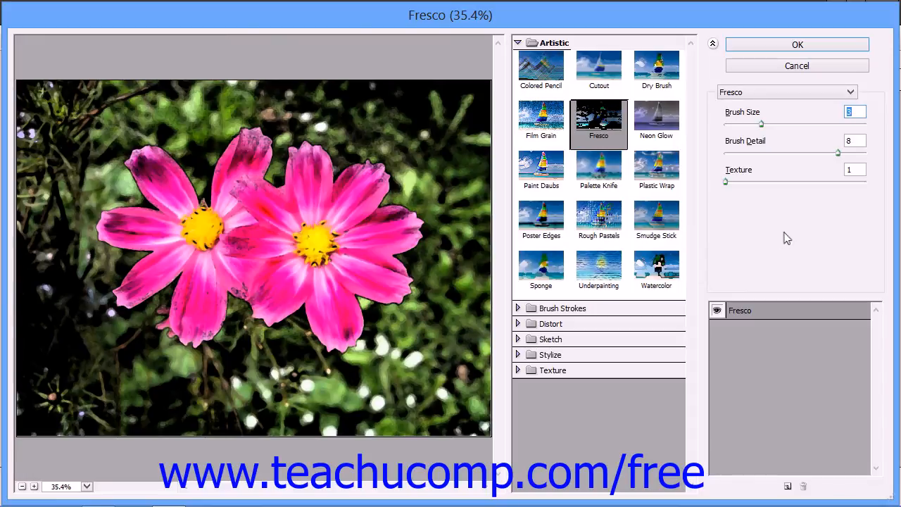
pyautogui.click(776, 312)
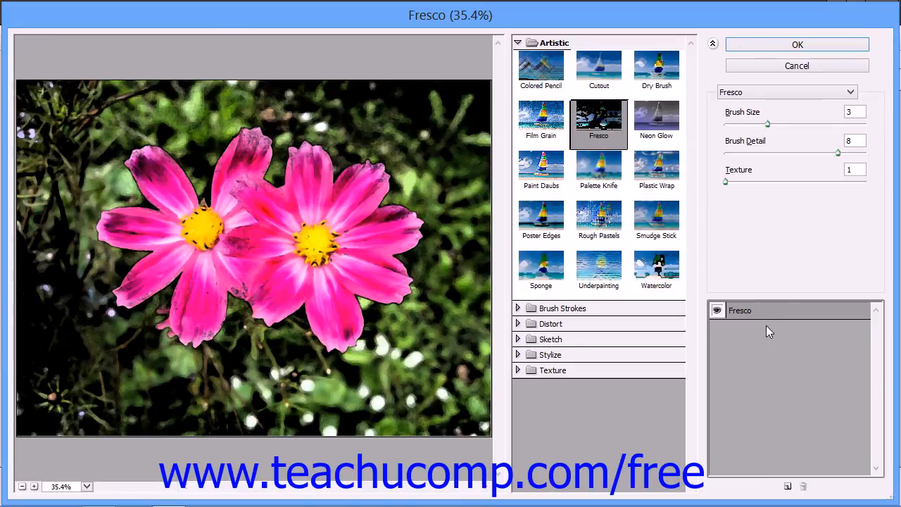
# Add a new effect layer above Fresco and assign it the Smudge Stick filter
pyautogui.click(786, 486)
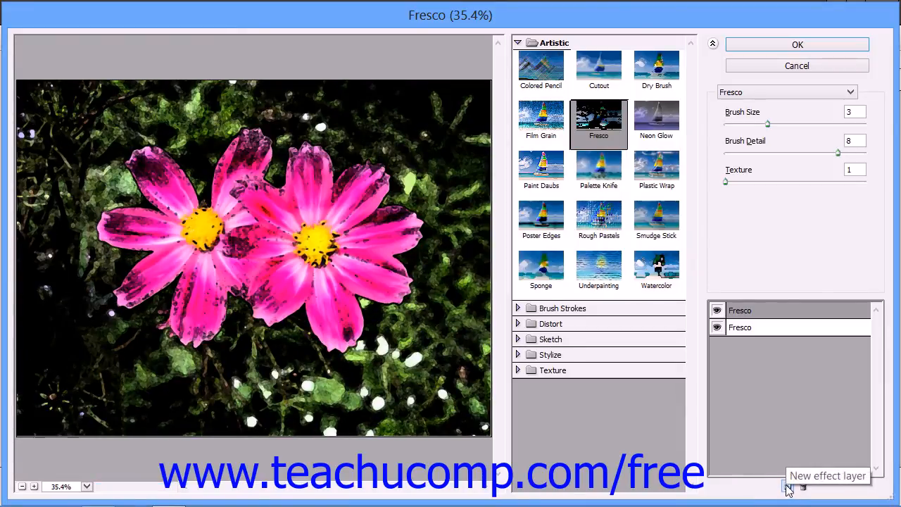
pyautogui.click(759, 307)
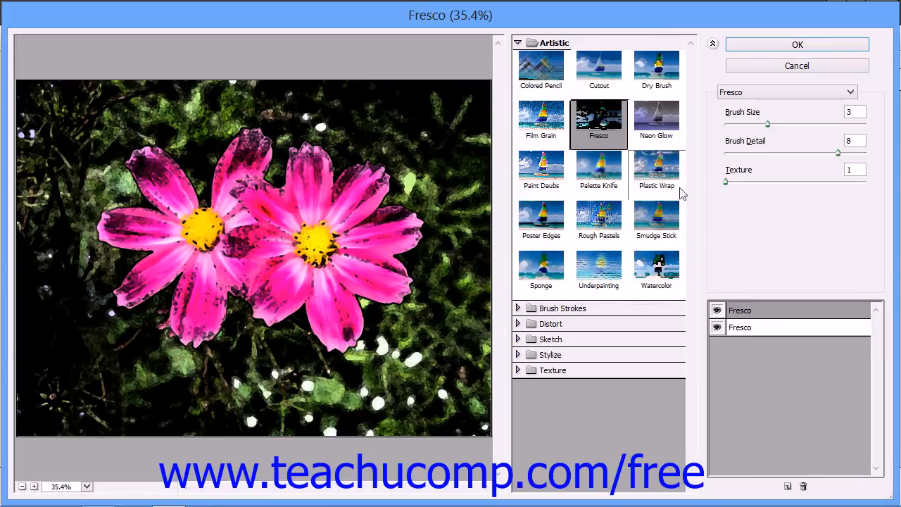
pyautogui.click(660, 233)
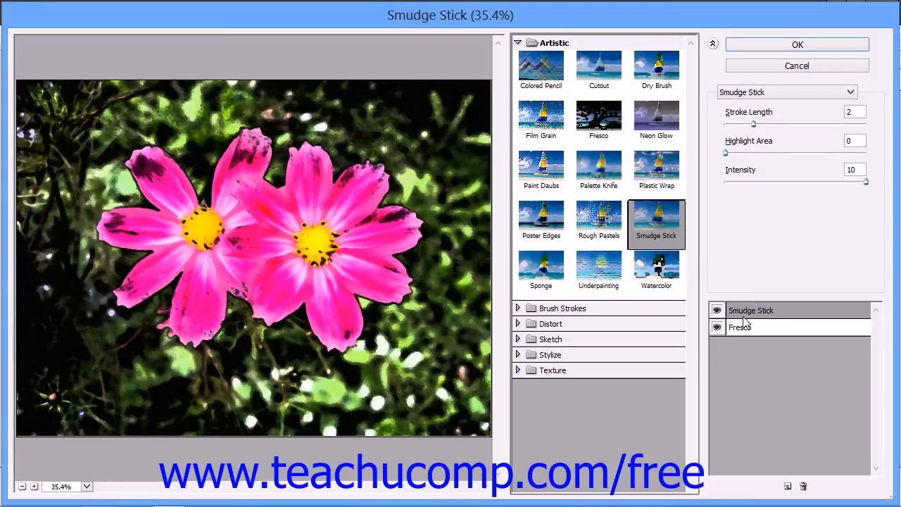
# Try the Fresco effect layer above Smudge Stick, and restore the original stacking order
pyautogui.moveTo(746, 328); pyautogui.dragTo(748, 314)
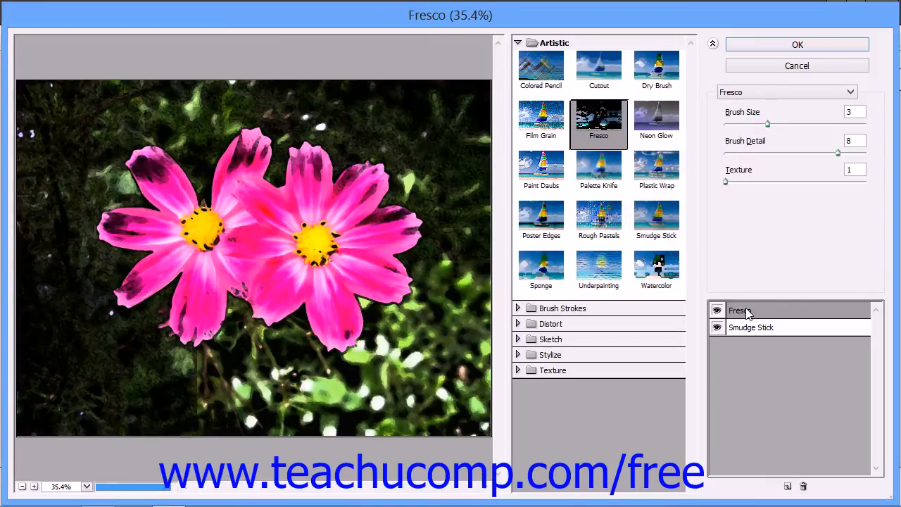
pyautogui.click(752, 328)
pyautogui.moveTo(752, 328); pyautogui.dragTo(755, 309)
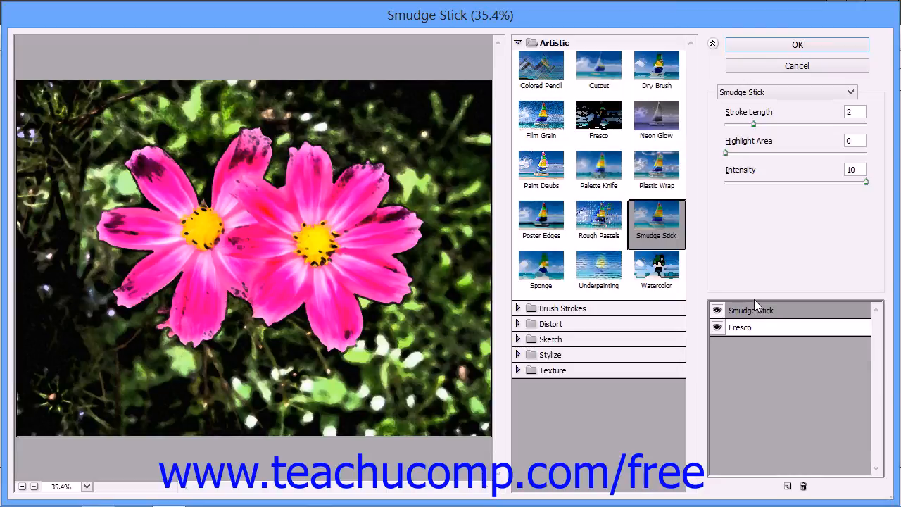
# Delete the Fresco effect layer and apply the remaining Smudge Stick filter to the image
pyautogui.click(767, 331)
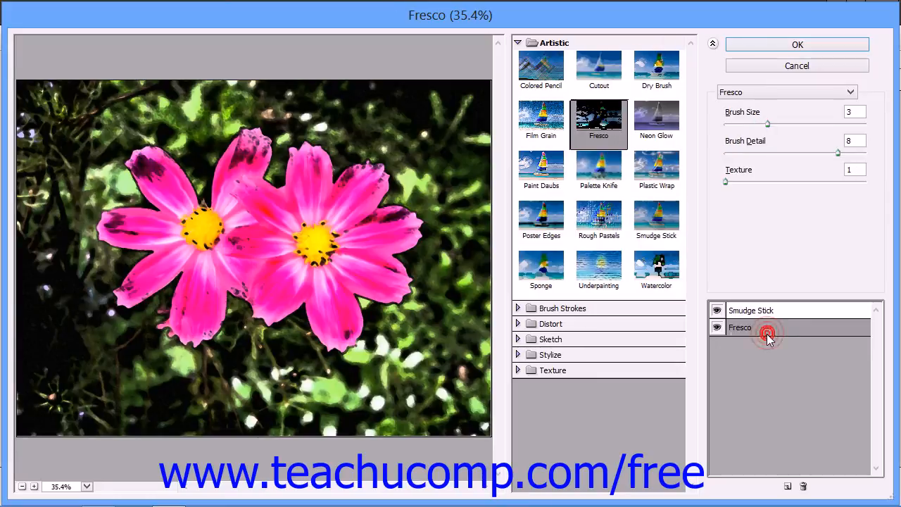
pyautogui.click(805, 486)
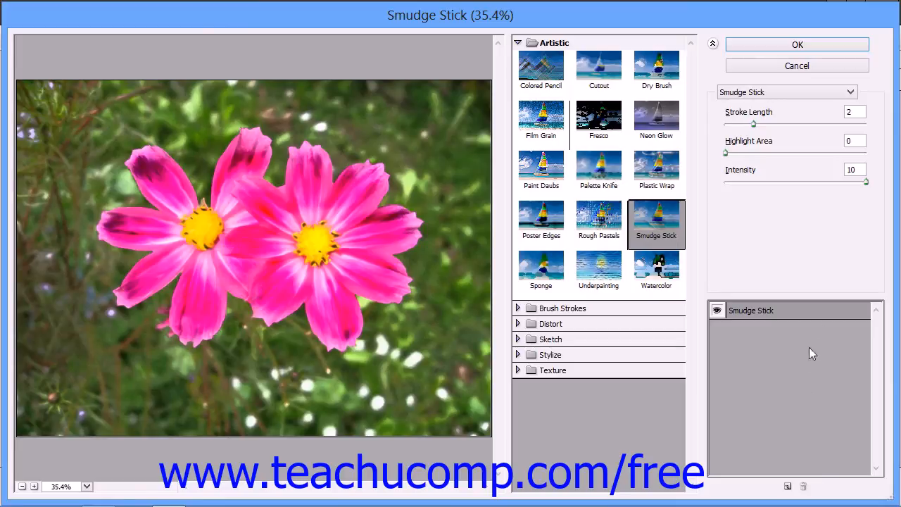
pyautogui.click(817, 45)
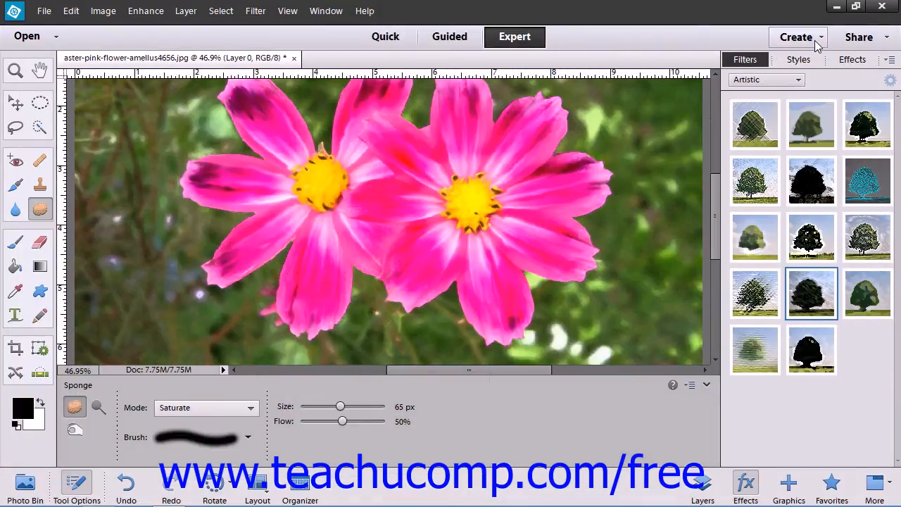